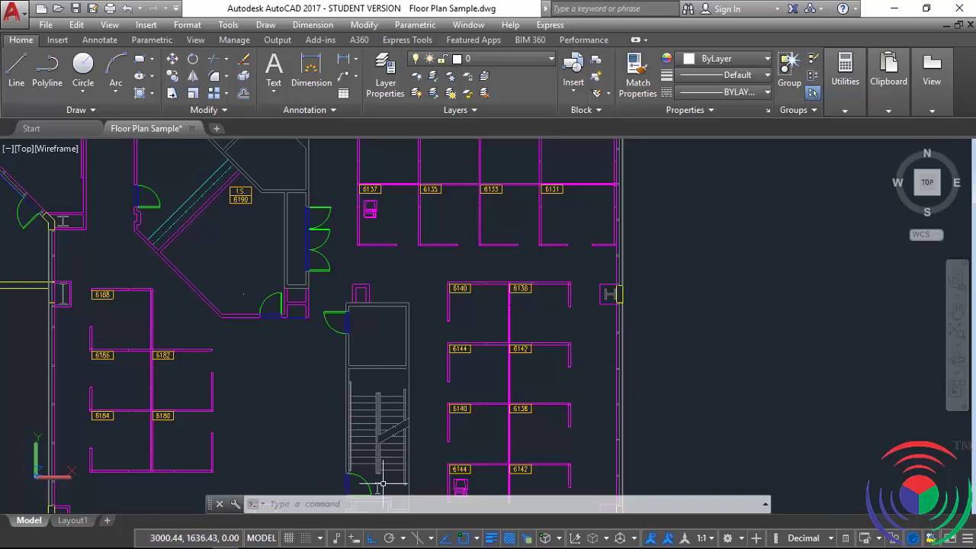
- Start the rectangular array command with ARRAYRECT, then cancel it
click(345, 503)
text(ARRA)
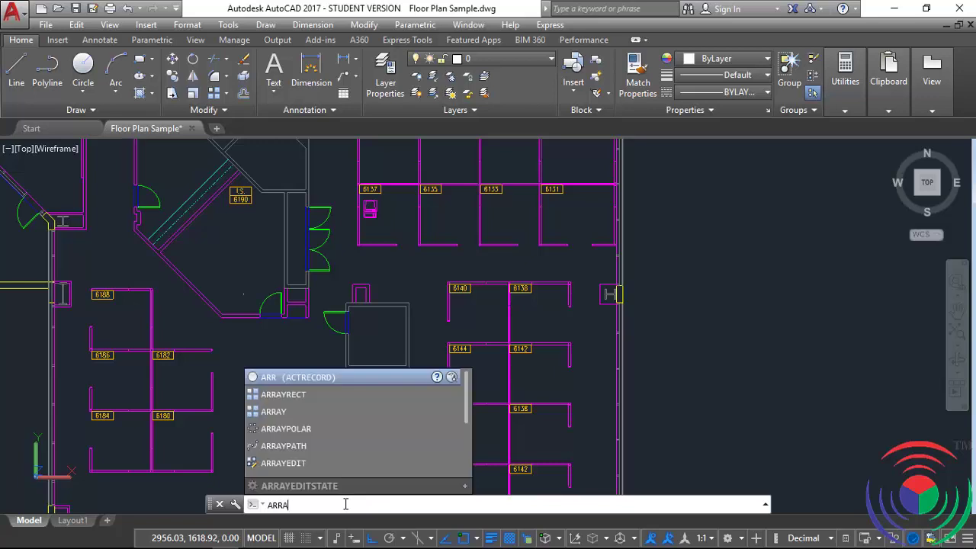
text(YRECT)
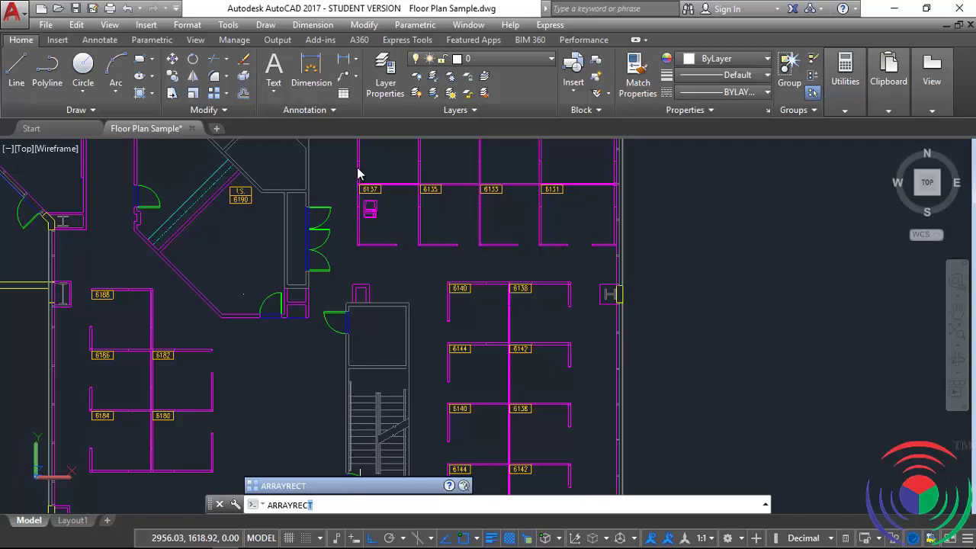
key(Escape)
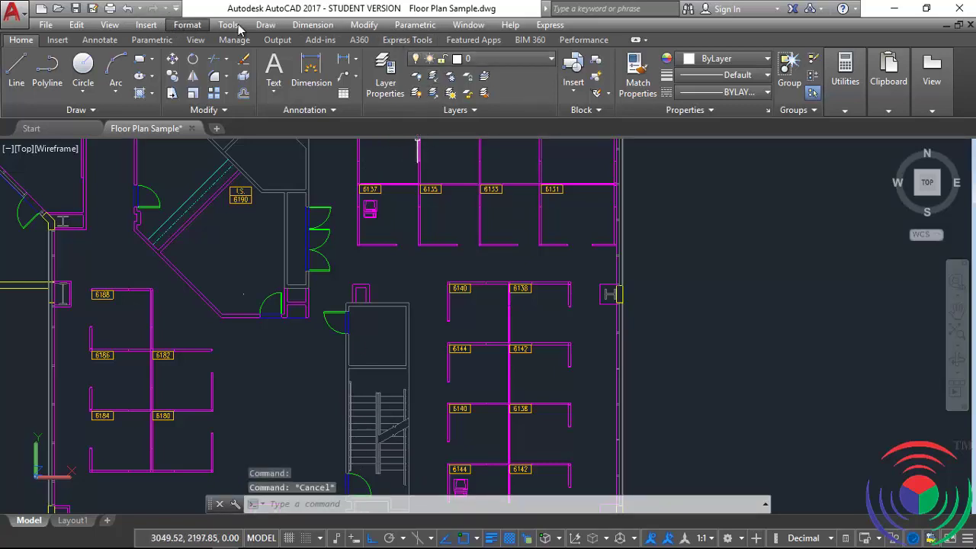
- Glance at the Modify menu, then show the rectangular, path and polar array options
click(364, 25)
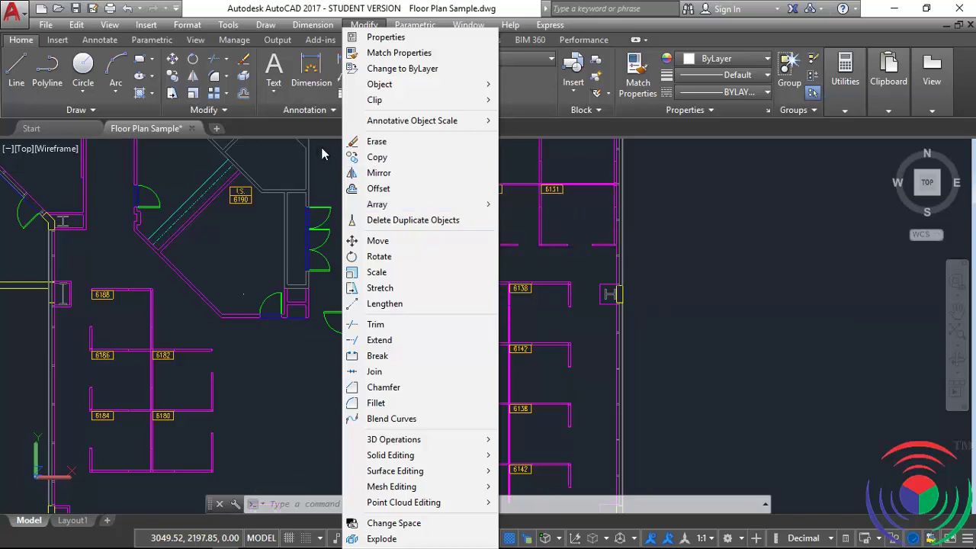
key(Escape)
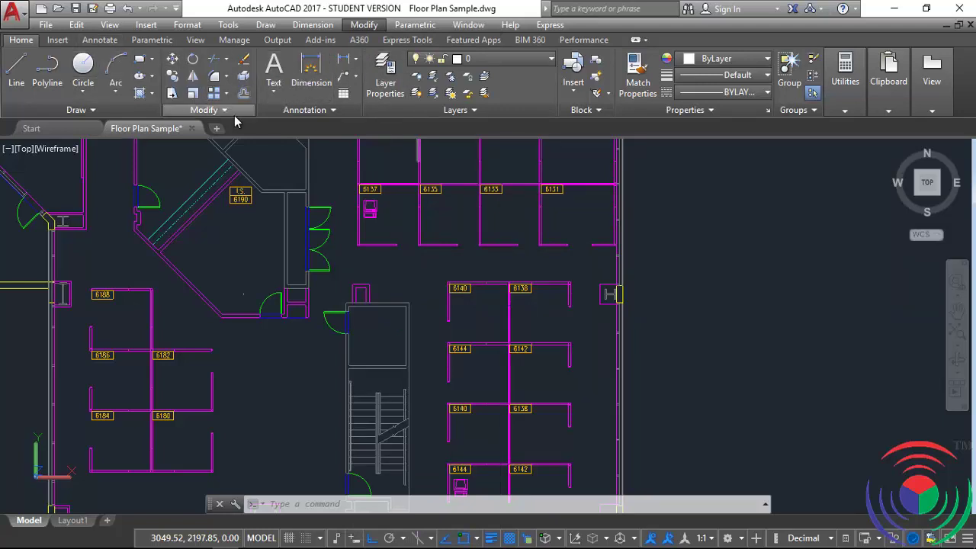
click(226, 93)
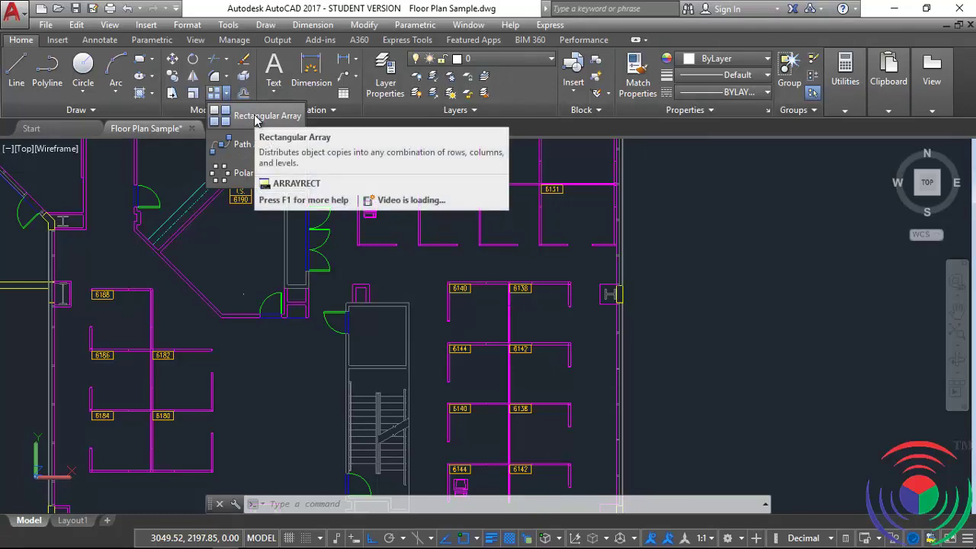
- Start a rectangular array of the cubicle 6137 computer, previewing 4 columns by 3 rows
click(257, 118)
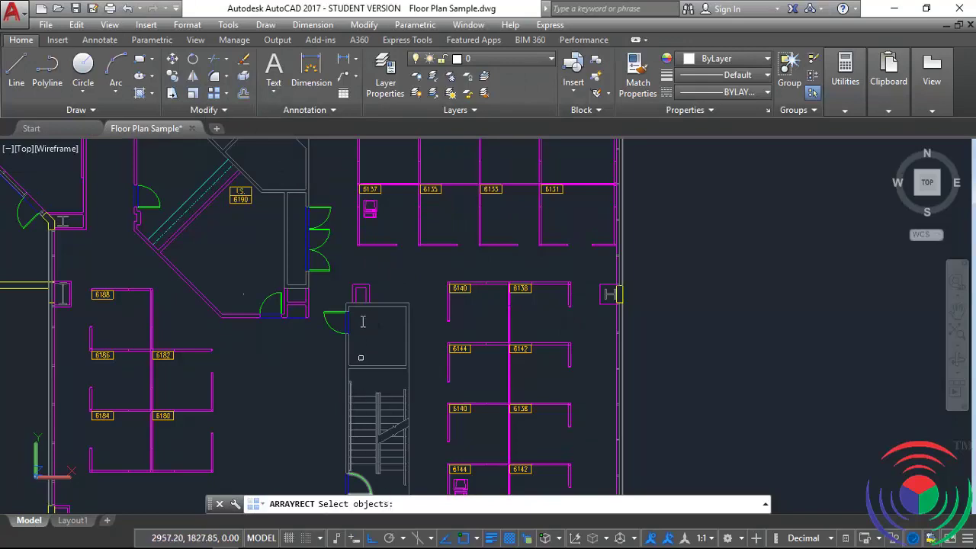
middle_drag(413, 287, 419, 393)
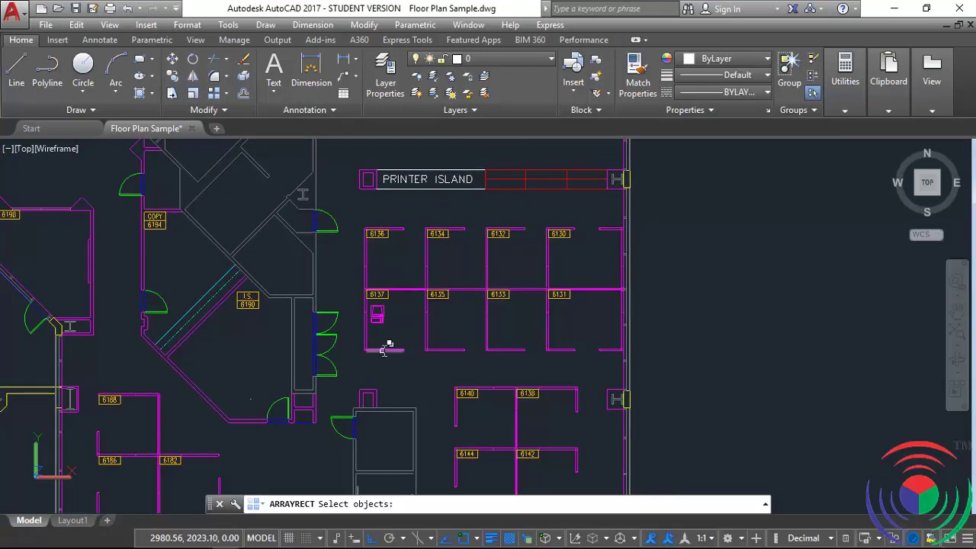
scroll(389, 336, up, 3)
click(383, 288)
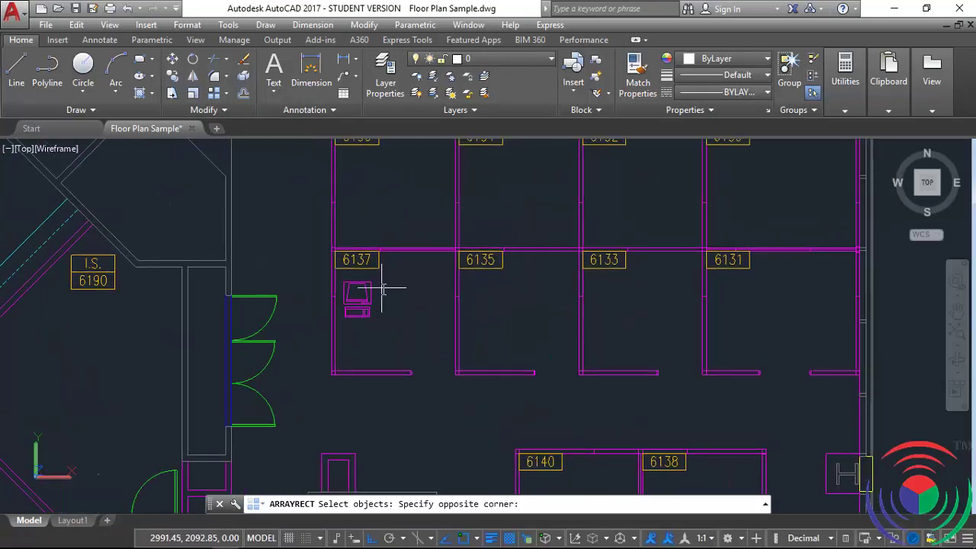
click(339, 324)
key(Return)
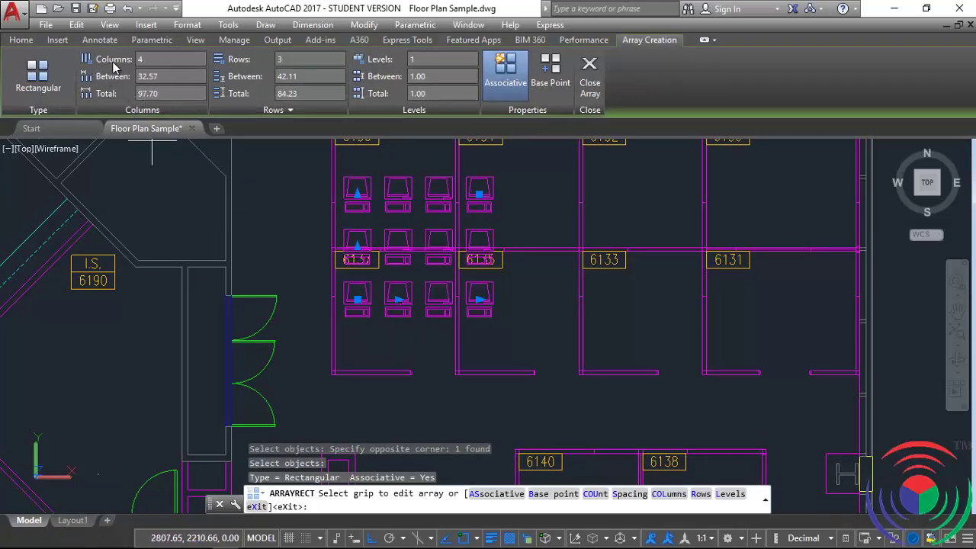
- Space the array's four columns 100 apart, for a 300 total
middle_drag(350, 181, 276, 266)
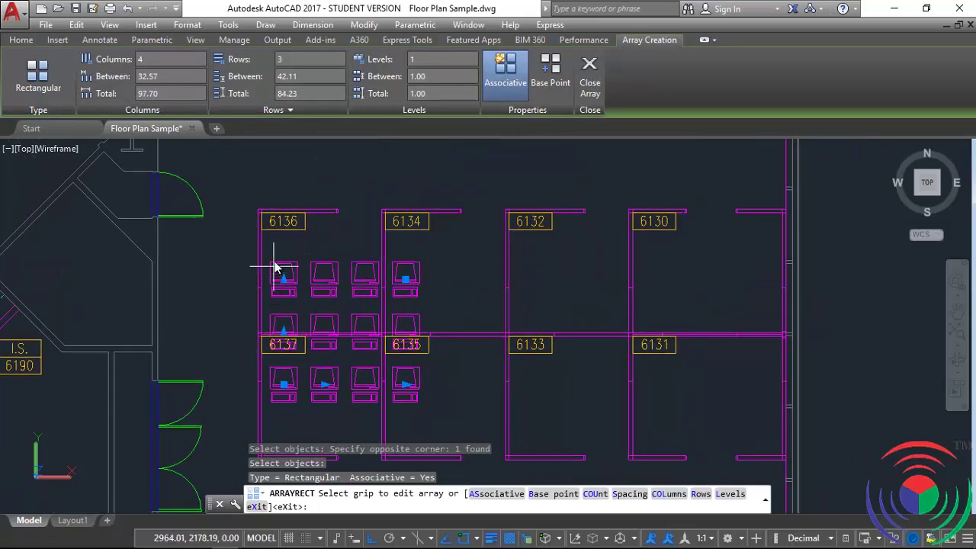
middle_drag(368, 297, 338, 236)
text(100)
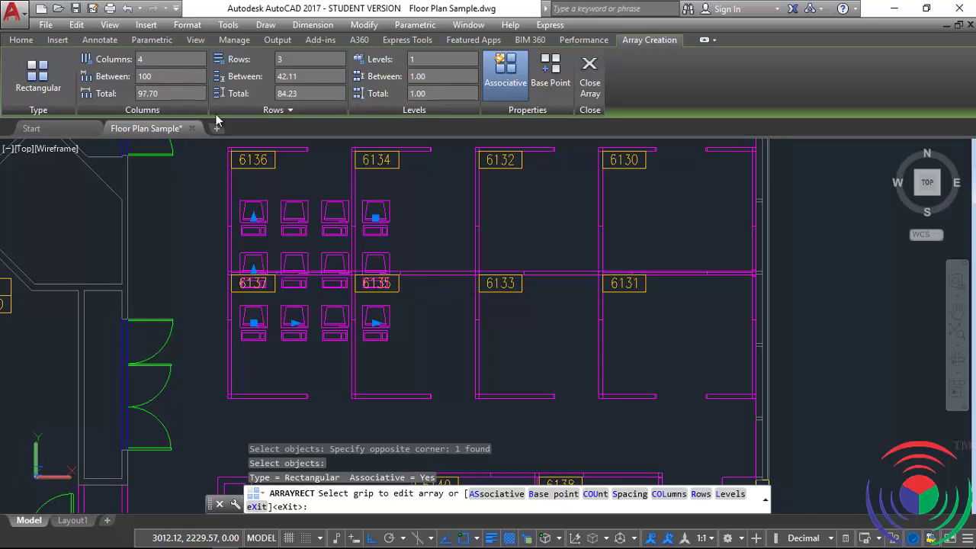
key(Return)
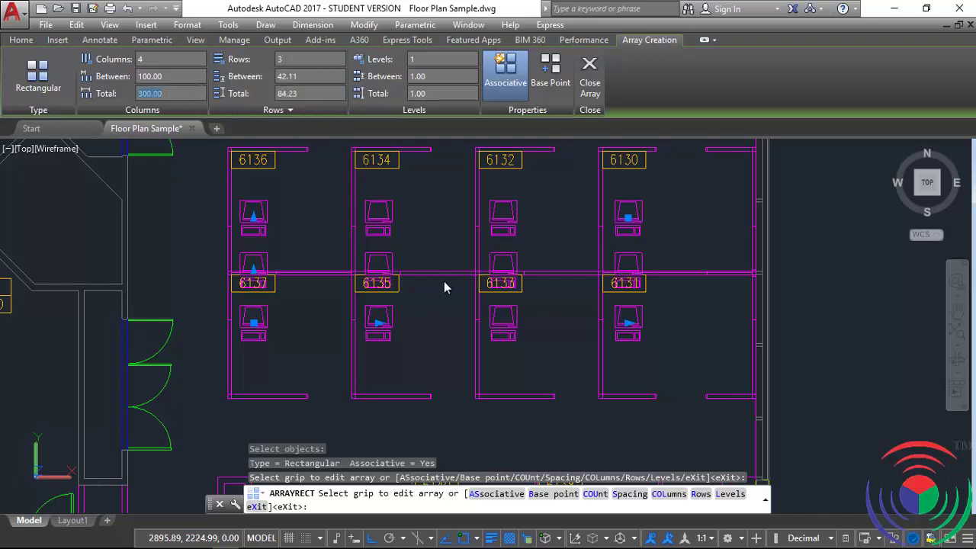
scroll(432, 286, down, 2)
middle_drag(432, 285, 522, 386)
text(2)
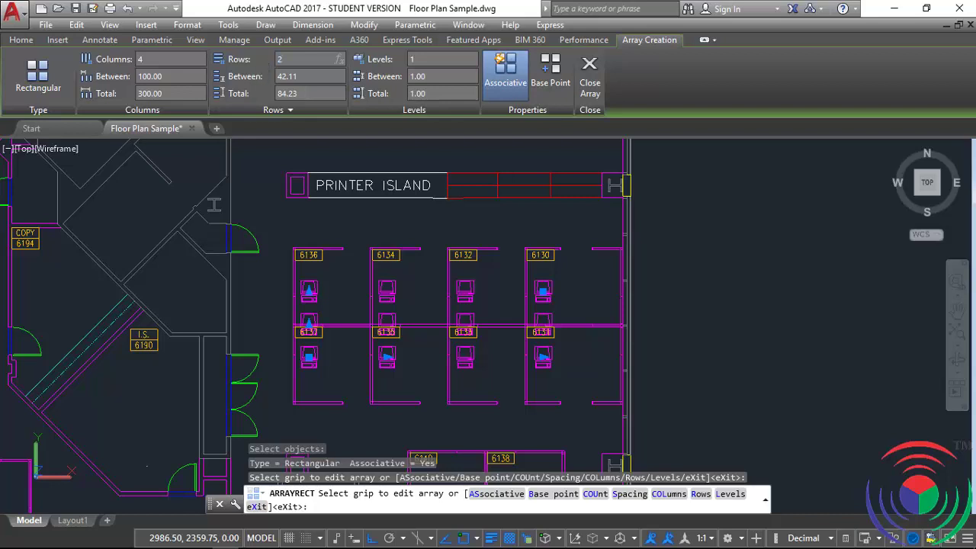
text(100)
- Set the array to 2 rows with a 100 total row distance
key(Return)
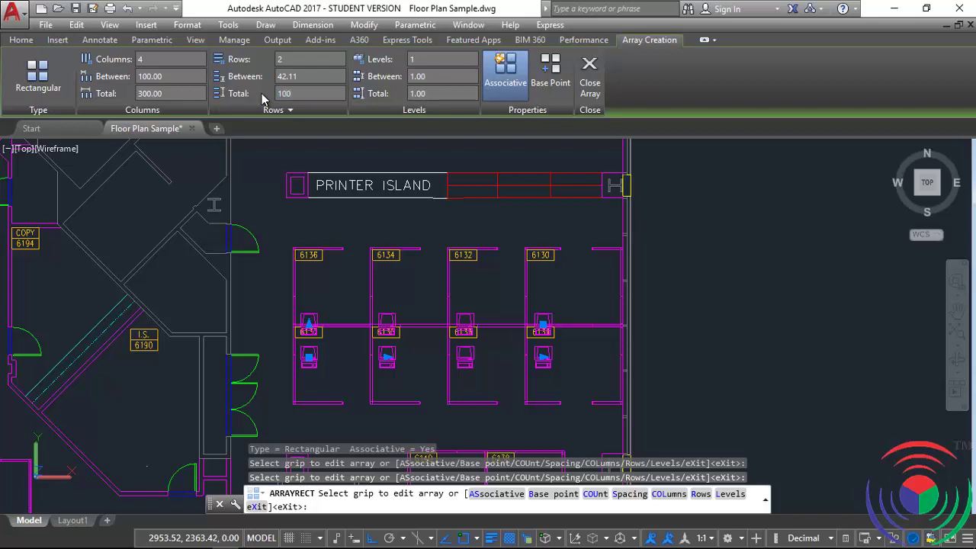
key(Return)
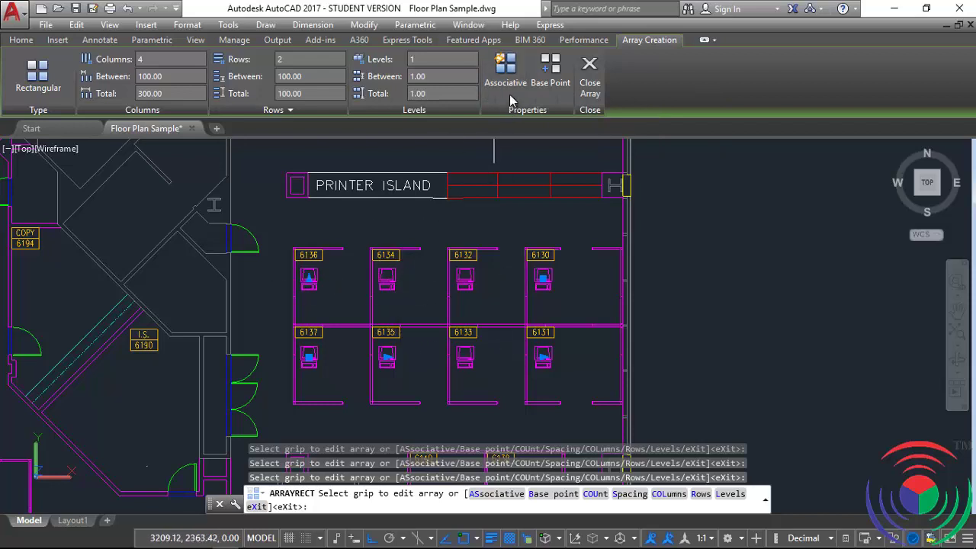
- Keep the array associative, base it at the desk's lower-left corner, and close it
click(508, 68)
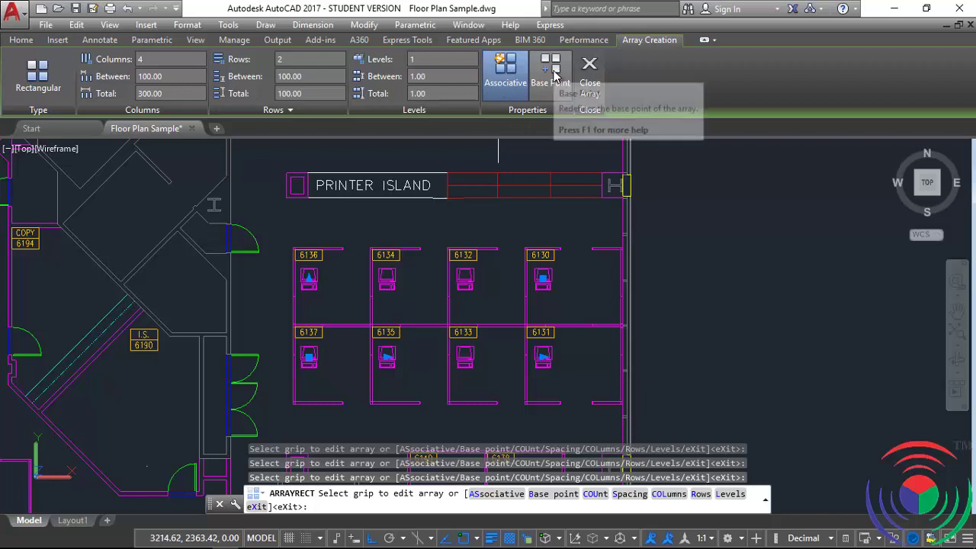
click(555, 74)
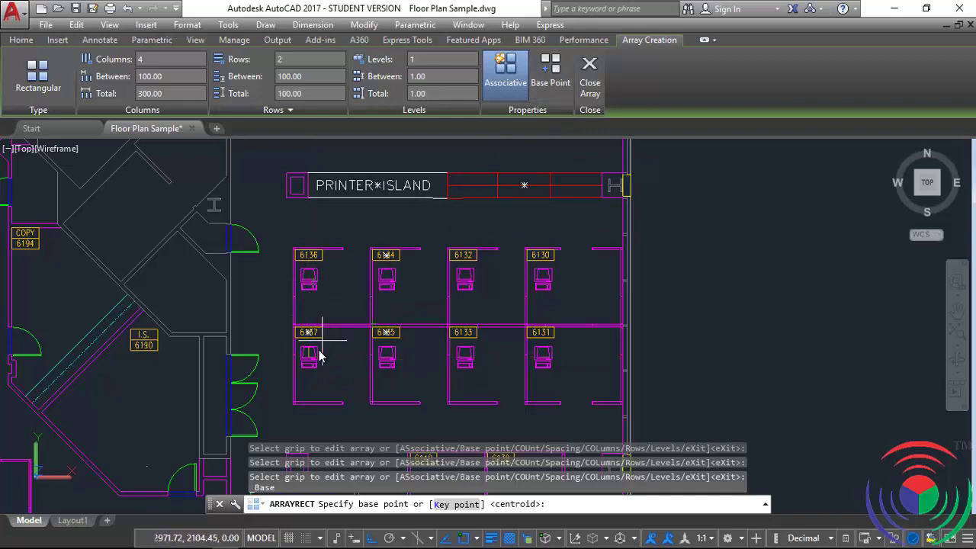
scroll(336, 347, up, 5)
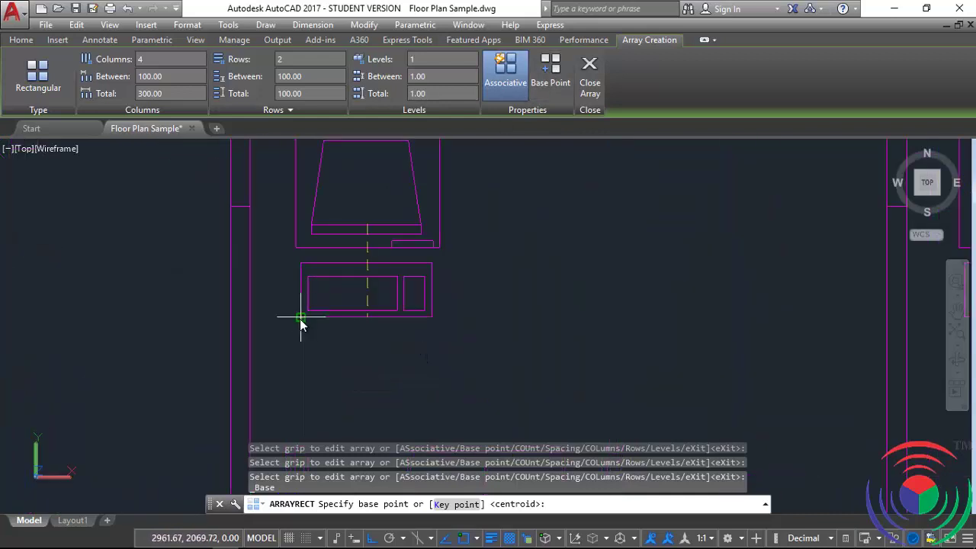
click(300, 319)
scroll(482, 255, down, 3)
middle_drag(538, 257, 414, 323)
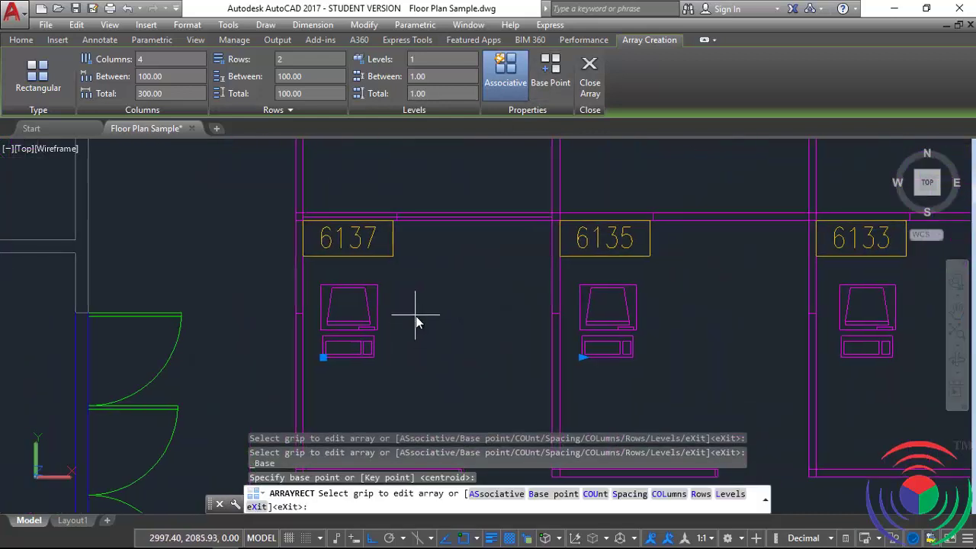
scroll(435, 312, down, 2)
scroll(461, 286, down, 1)
scroll(472, 276, down, 1)
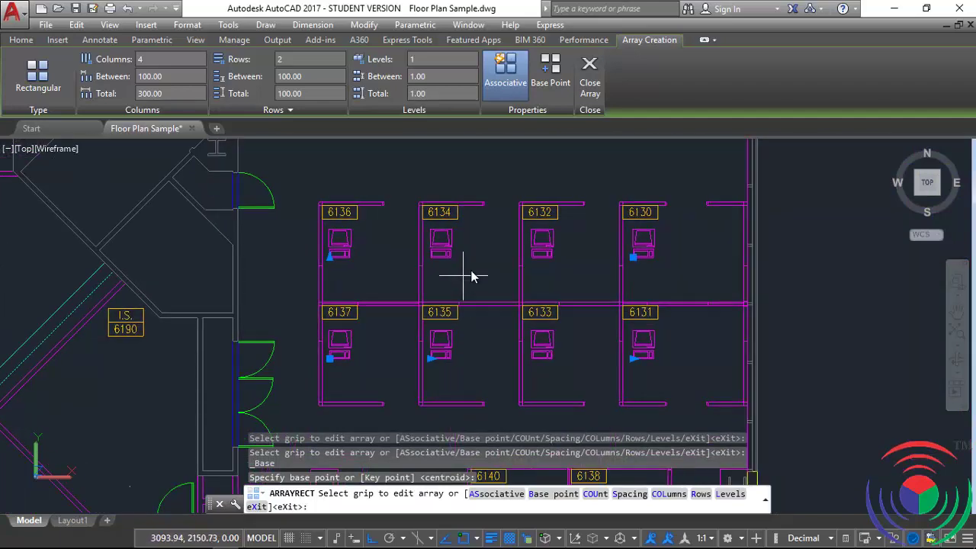
click(590, 72)
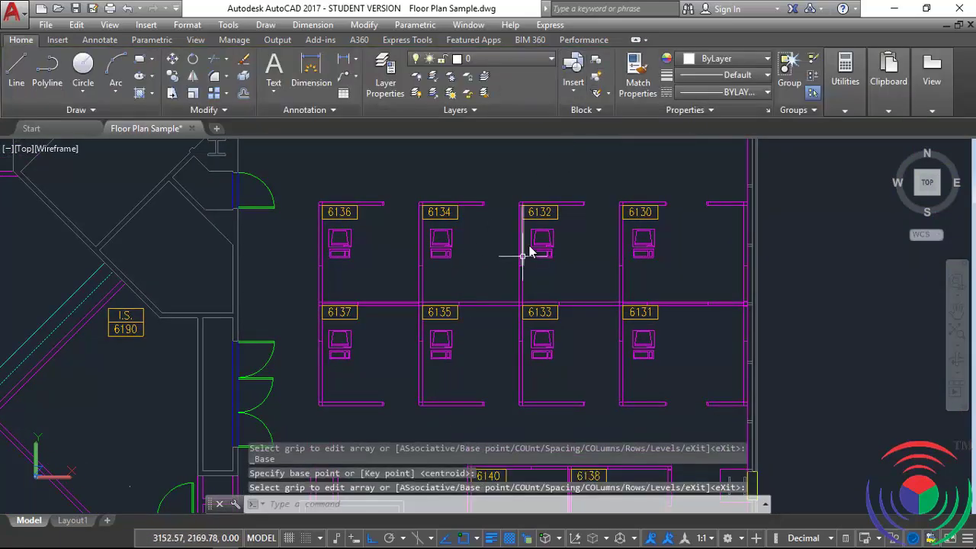
scroll(539, 314, down, 2)
middle_drag(540, 314, 601, 294)
key(Escape)
scroll(595, 294, up, 2)
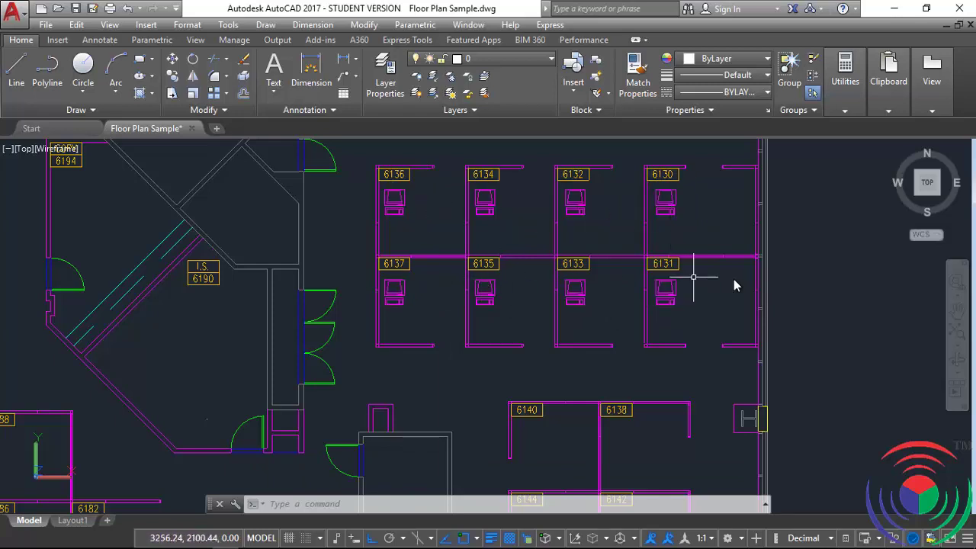
scroll(414, 355, down, 2)
scroll(407, 359, up, 4)
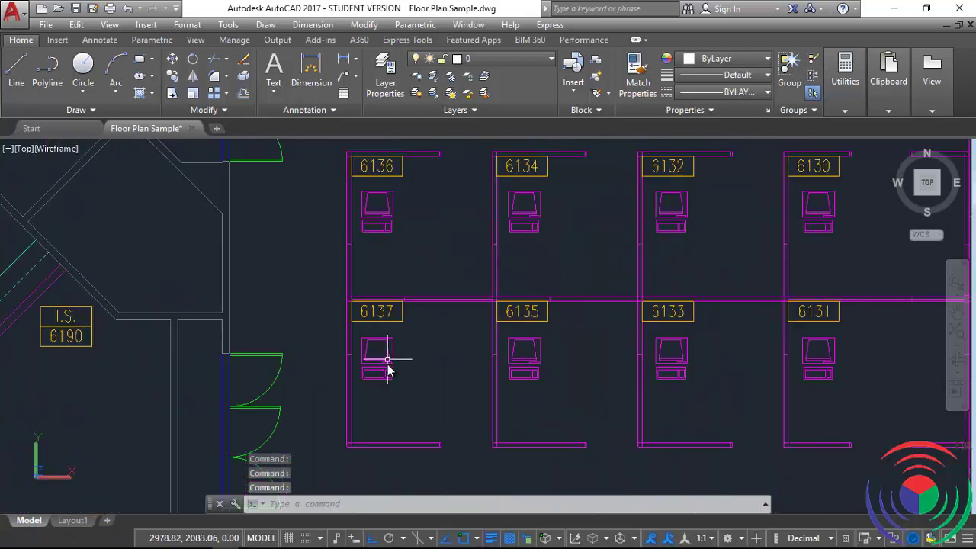
click(391, 345)
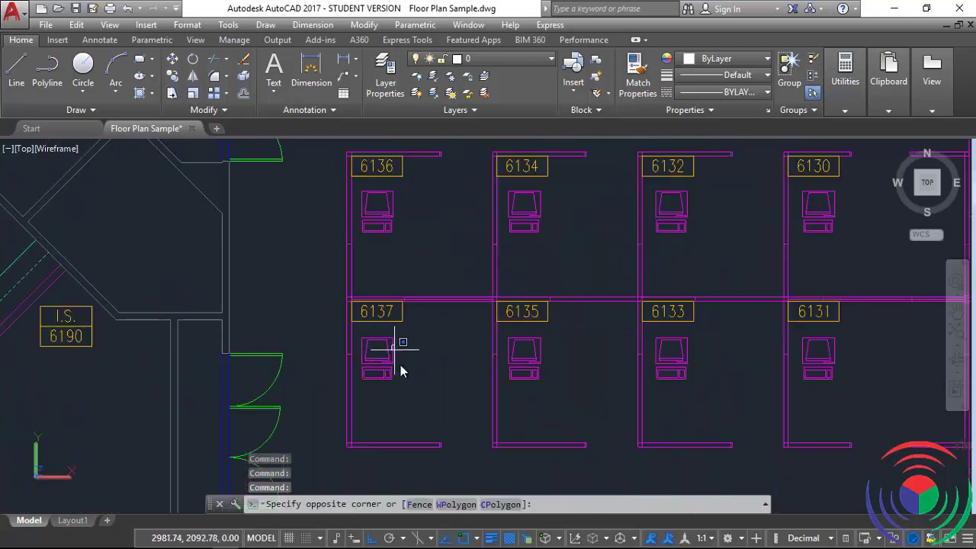
click(380, 385)
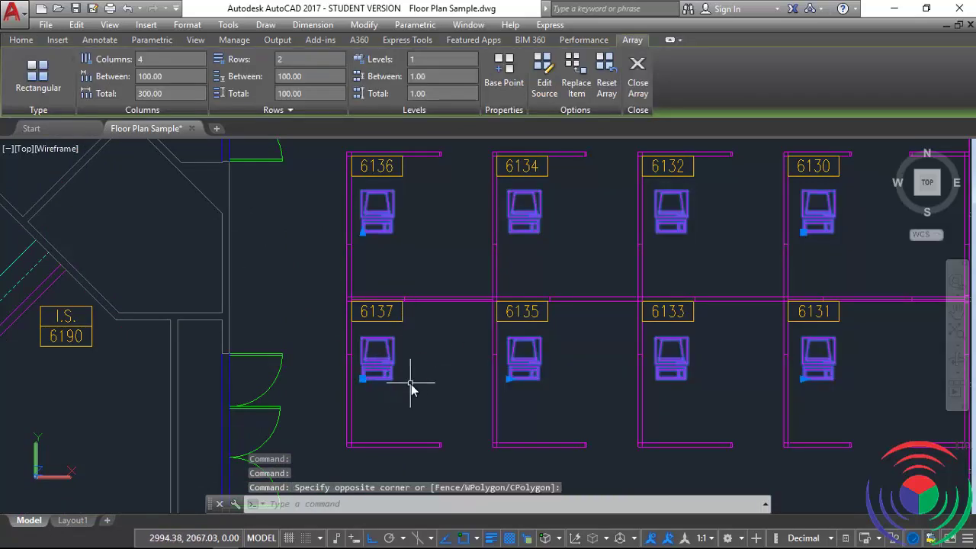
key(Escape)
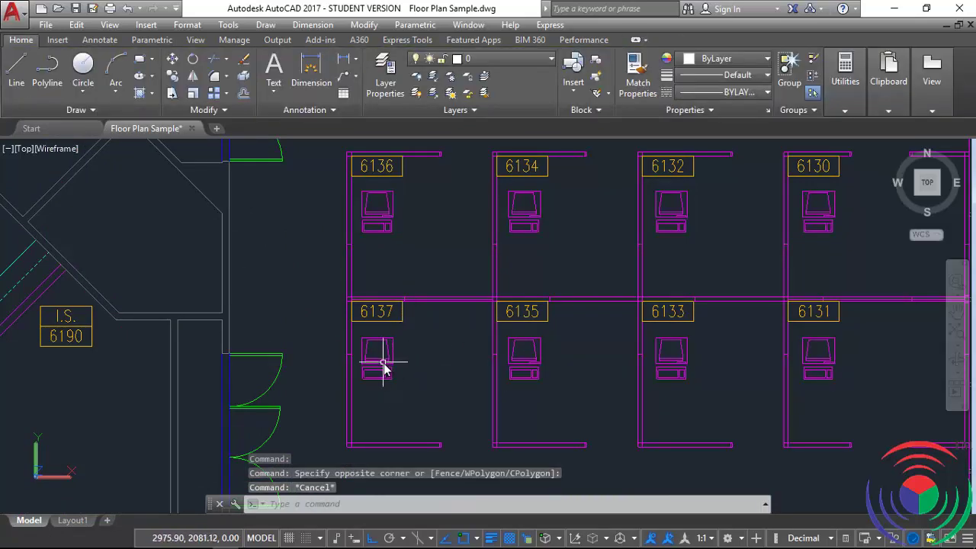
click(385, 369)
click(376, 368)
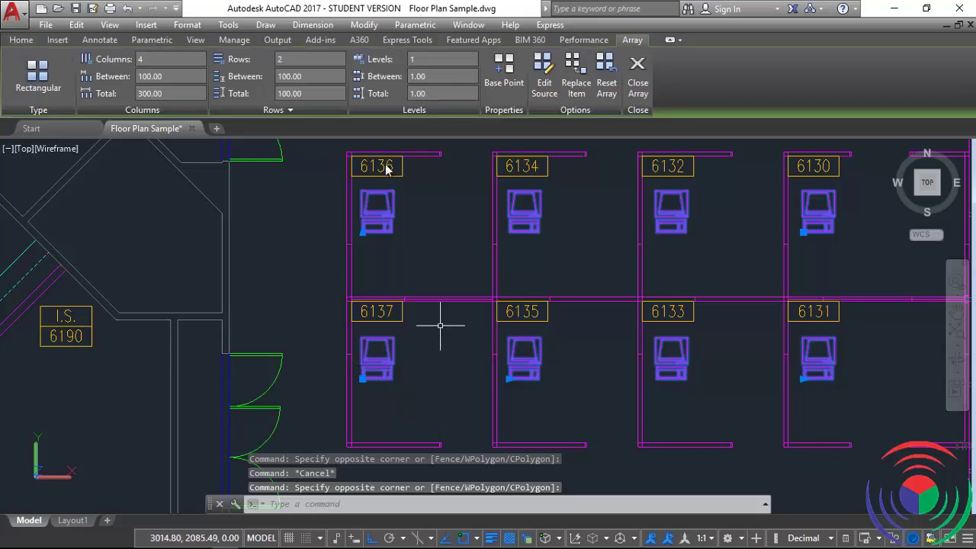
key(Escape)
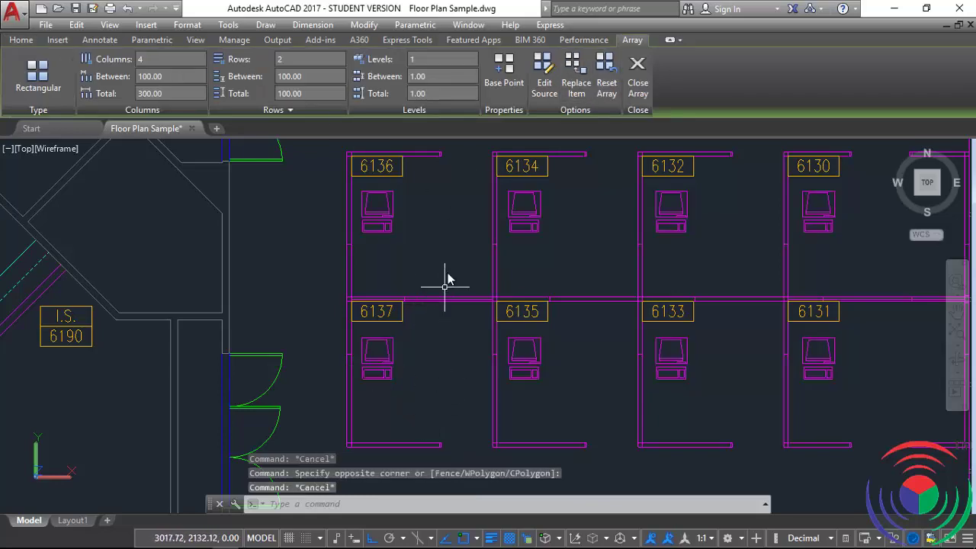
scroll(538, 252, down, 4)
scroll(561, 324, up, 2)
scroll(514, 239, down, 2)
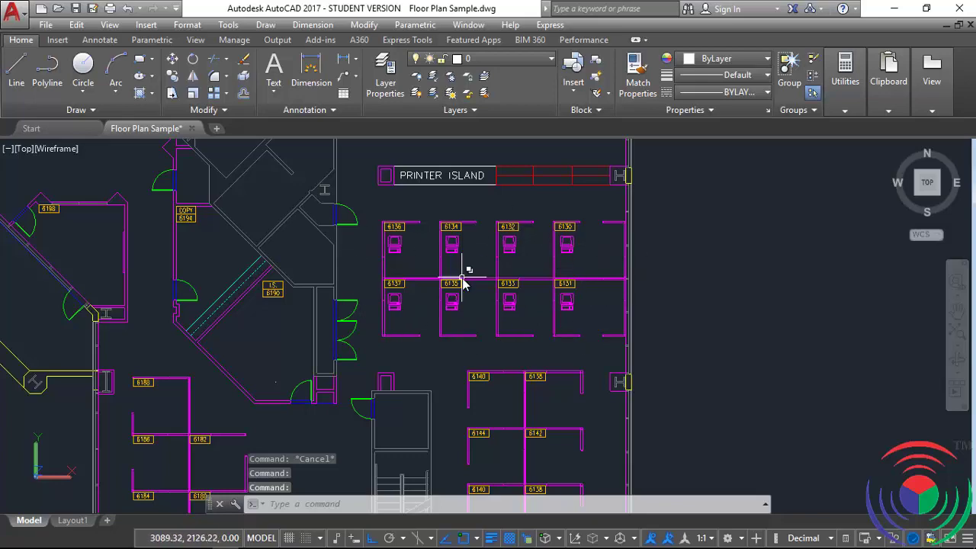
scroll(496, 255, down, 2)
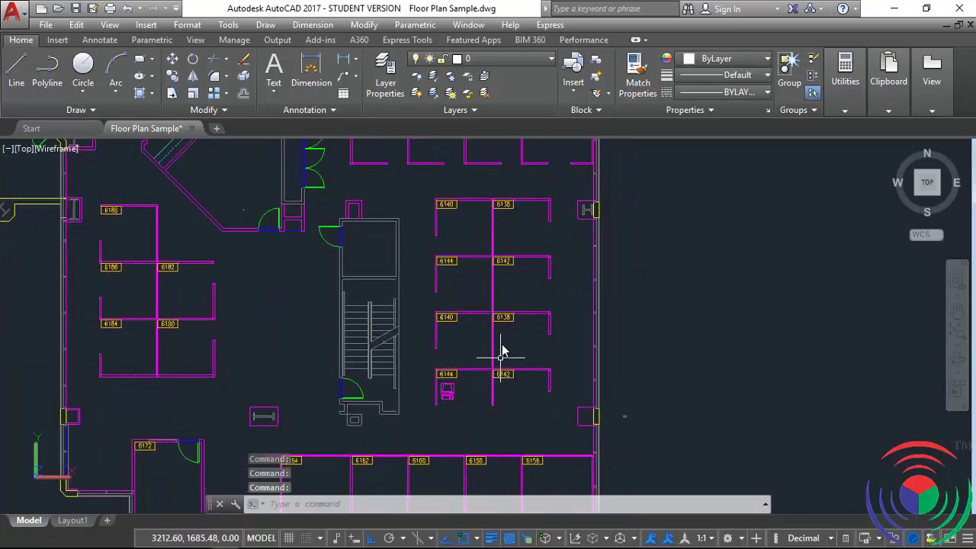
scroll(449, 429, up, 2)
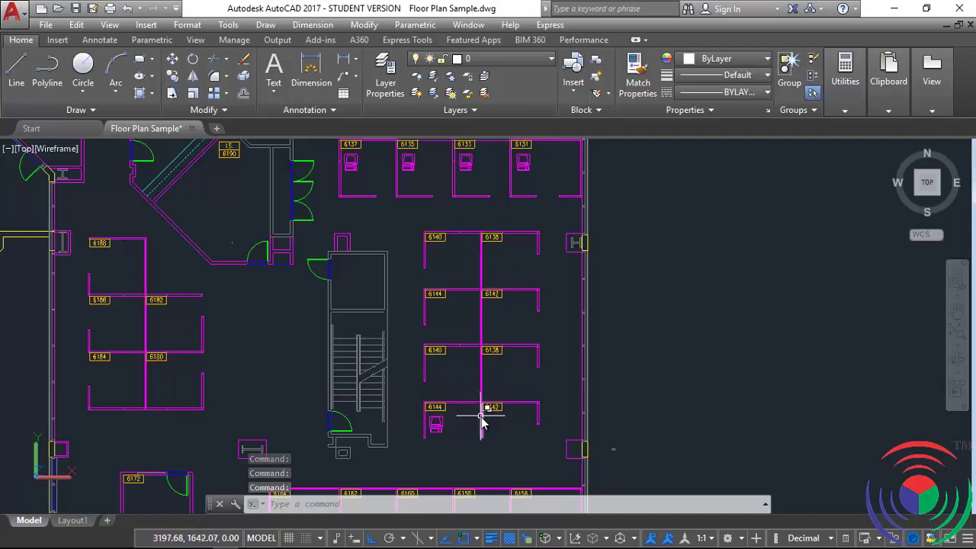
- Start a rectangular array using the computer in cubicle 6144 as the source
click(215, 94)
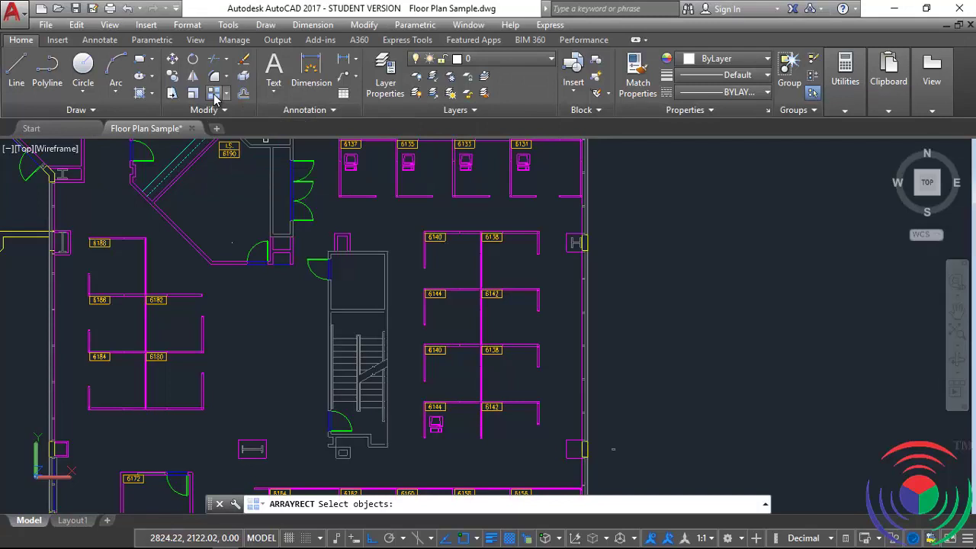
scroll(446, 449, up, 2)
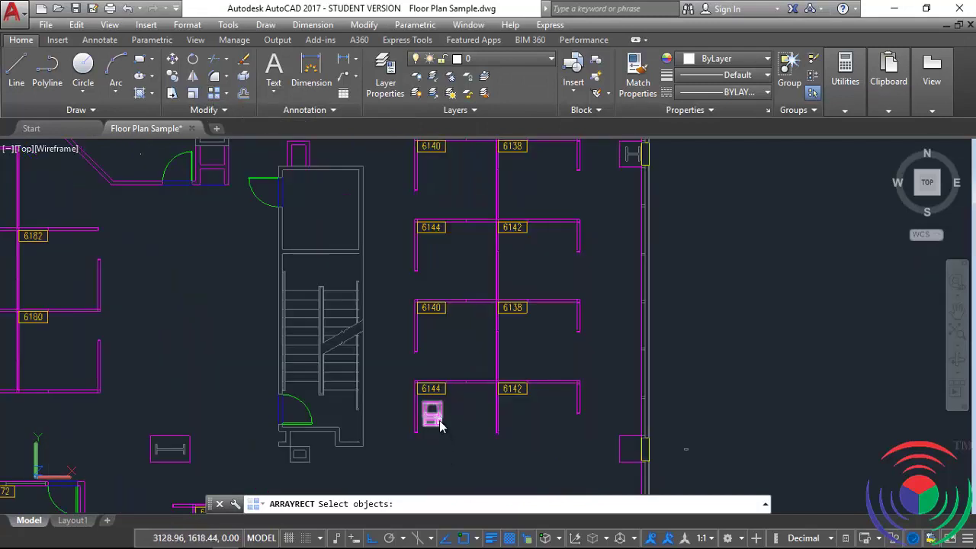
click(421, 426)
key(Return)
text(2)
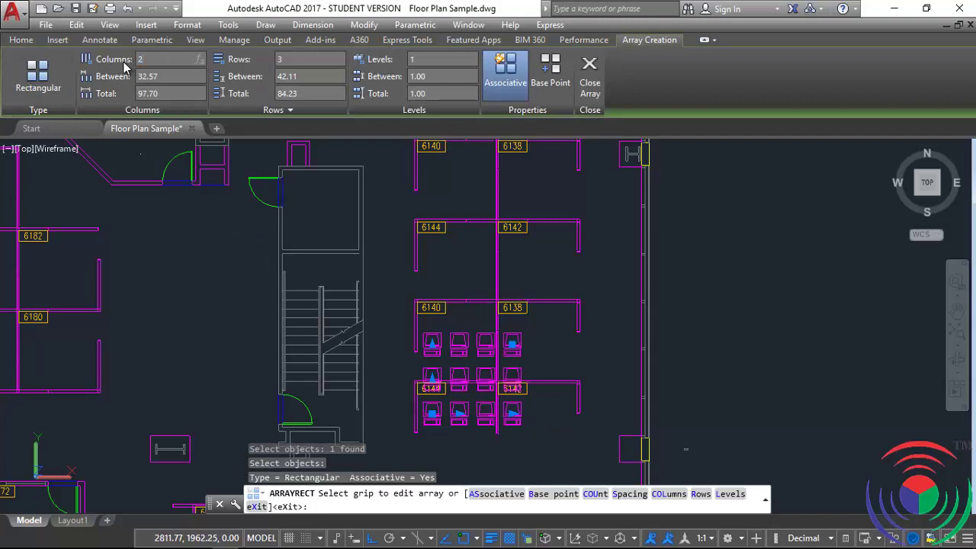
text(100)
- Set the array to 2 columns and 4 rows, both spaced 100 apart
key(Return)
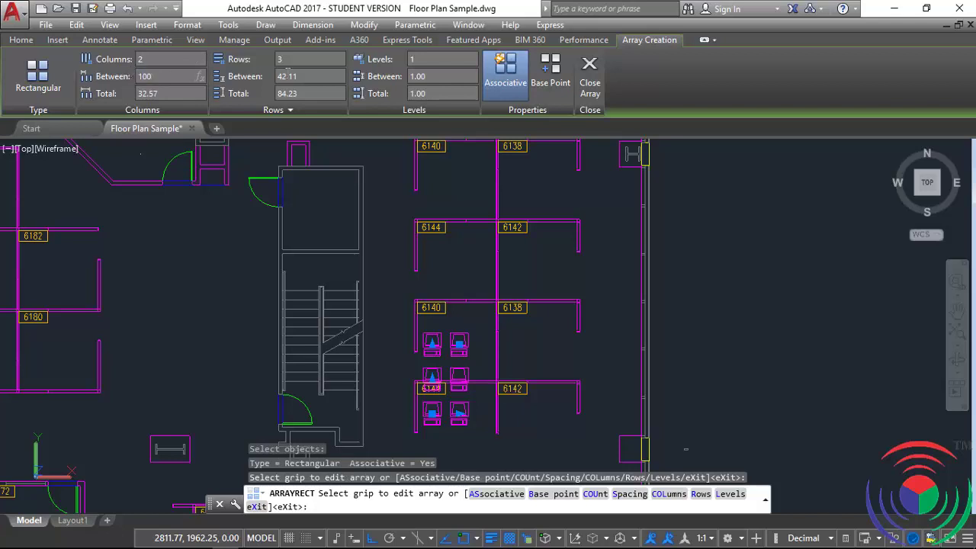
key(Return)
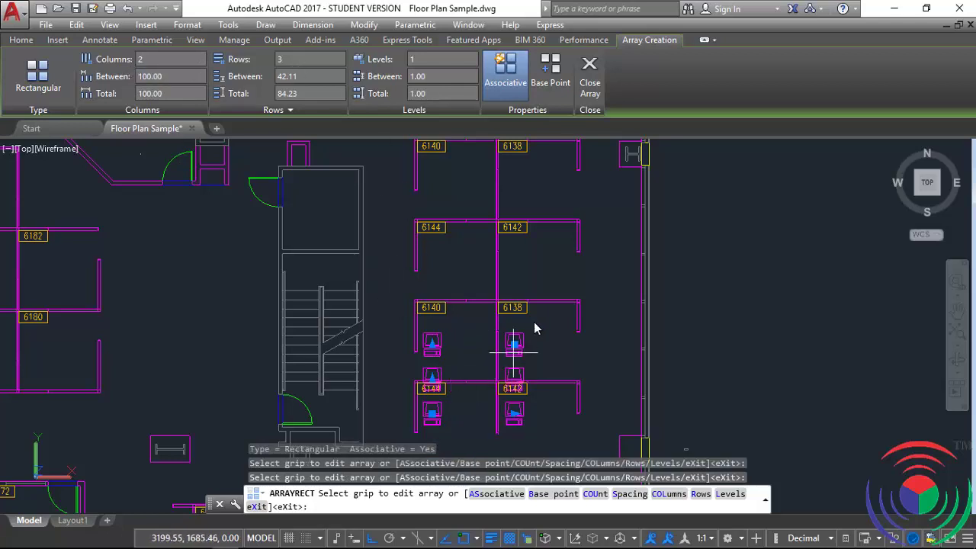
middle_drag(535, 328, 520, 337)
text(100)
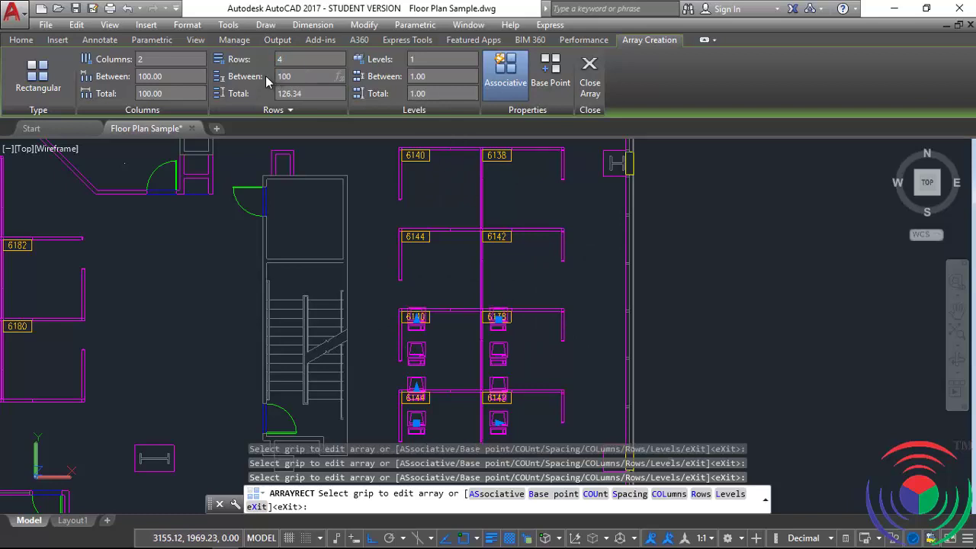
key(Return)
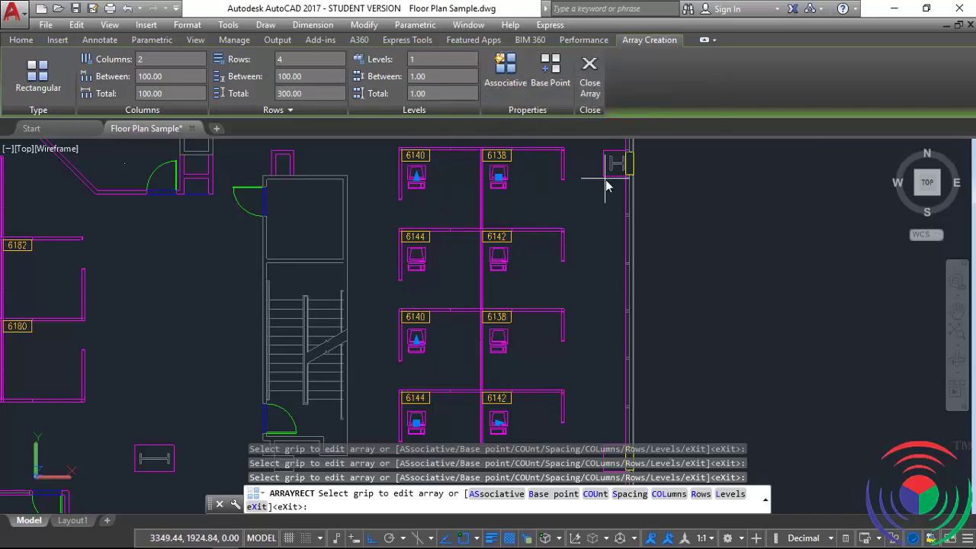
click(589, 76)
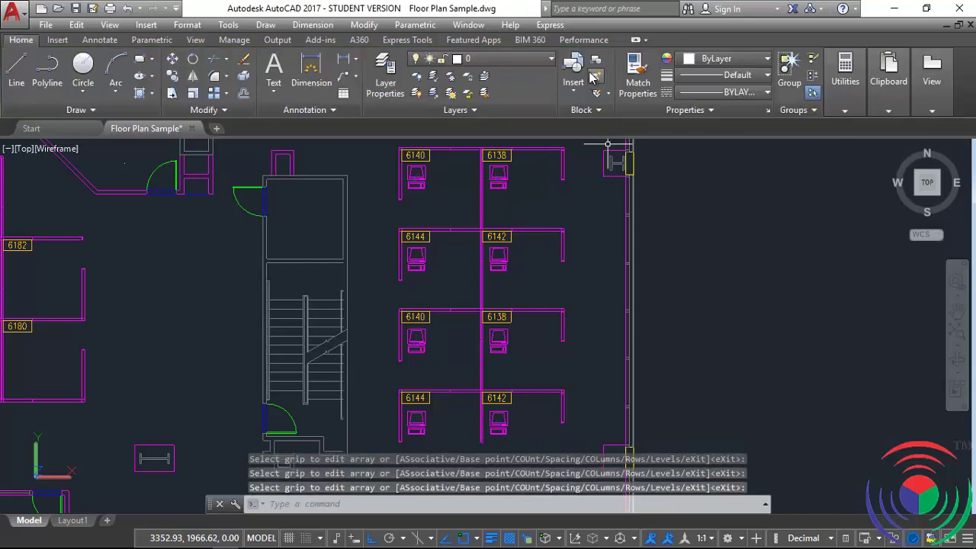
scroll(587, 351, down, 3)
scroll(564, 343, up, 2)
scroll(526, 344, up, 3)
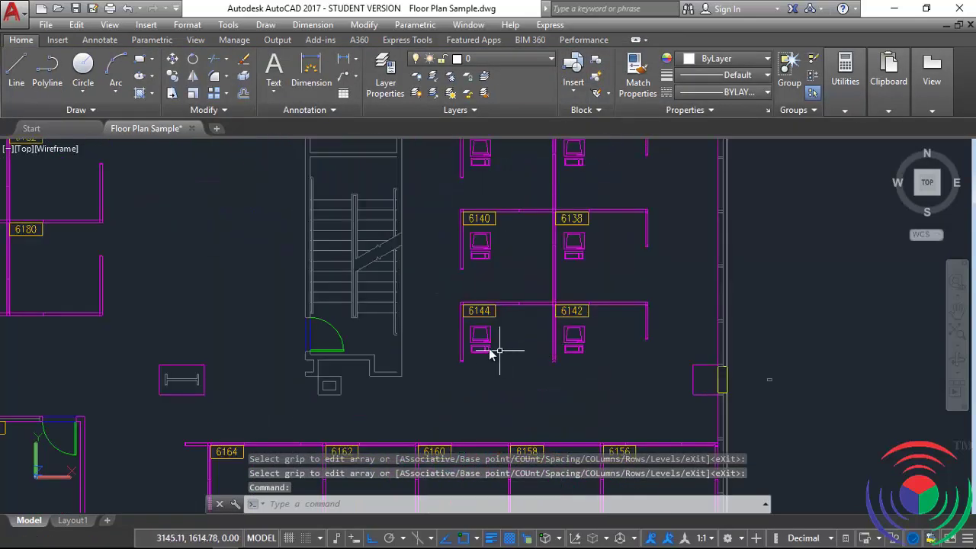
click(486, 349)
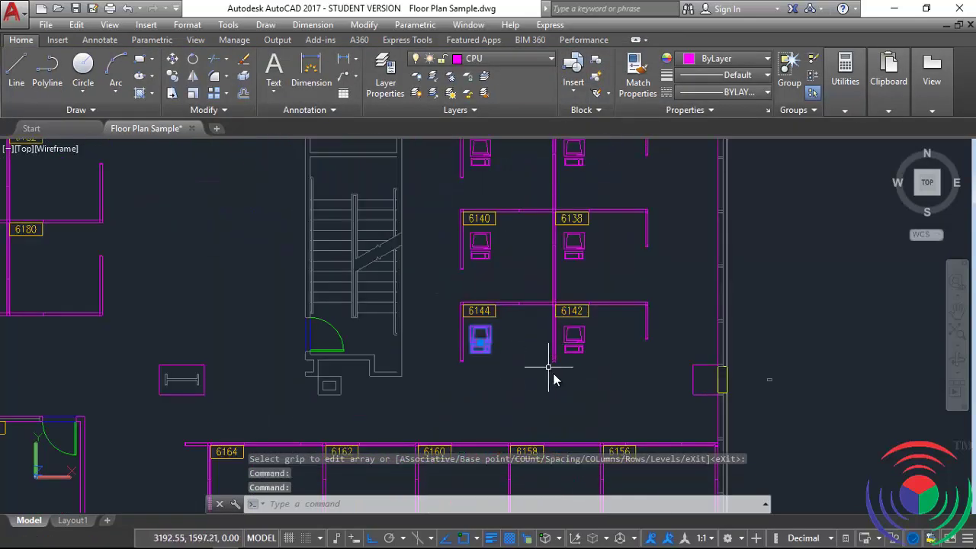
key(Escape)
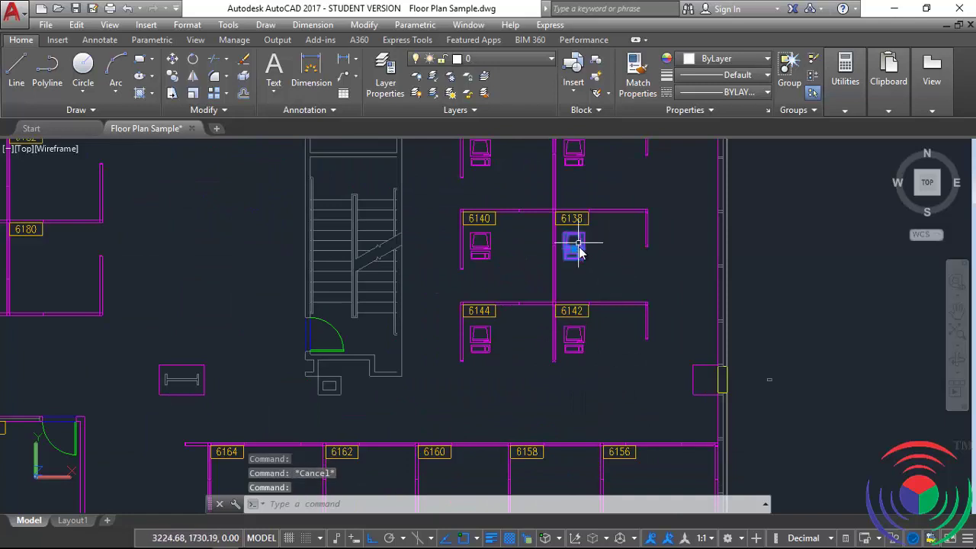
click(577, 244)
key(Escape)
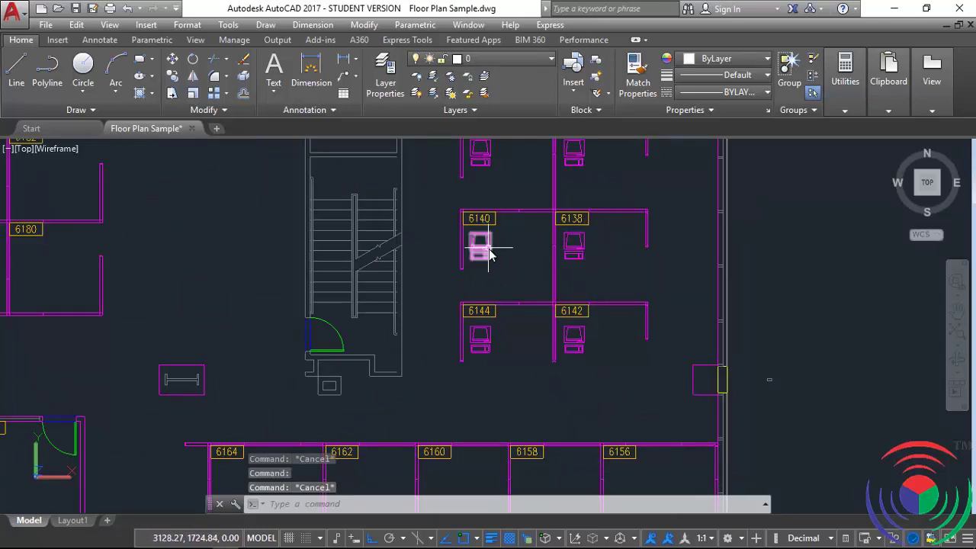
click(483, 245)
middle_drag(503, 168, 496, 304)
key(Escape)
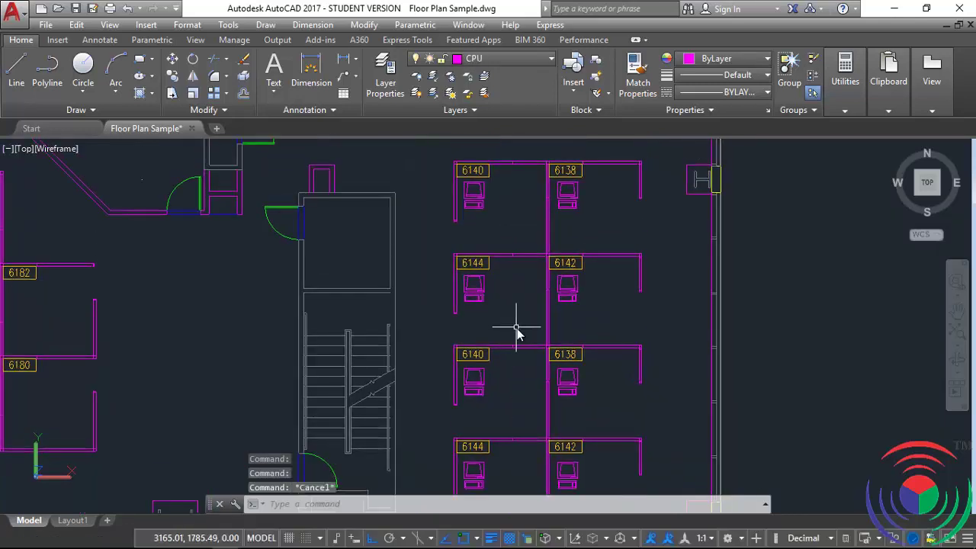
click(573, 293)
key(Escape)
click(578, 210)
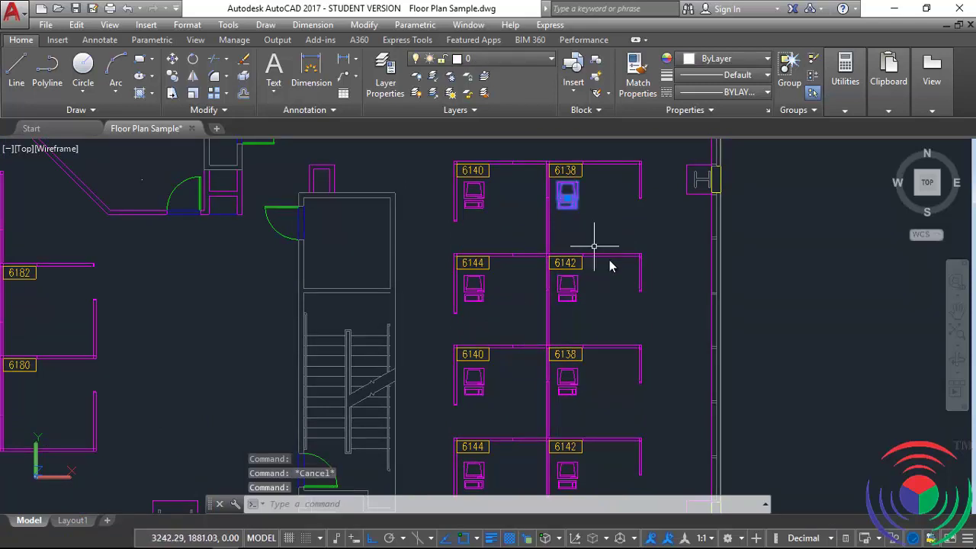
key(Escape)
scroll(585, 308, down, 2)
middle_drag(600, 329, 560, 318)
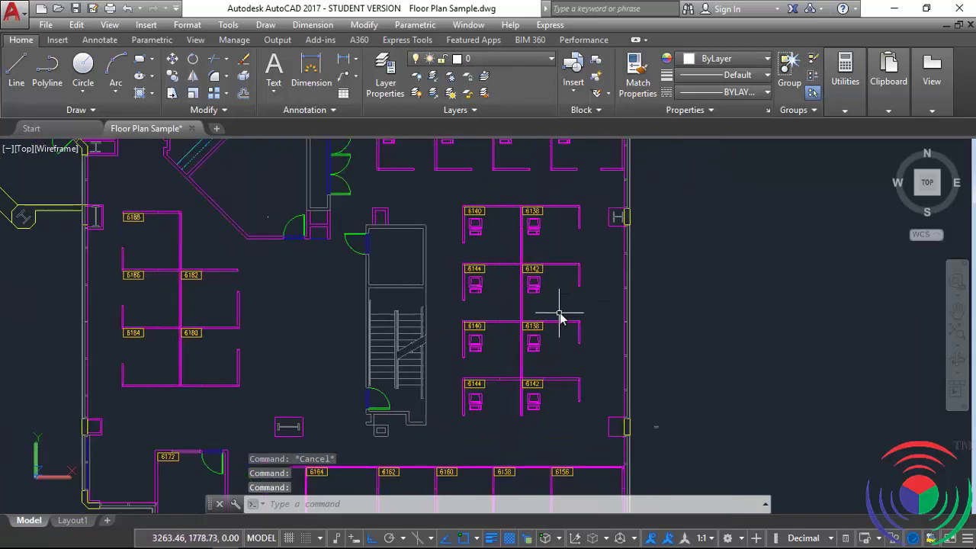